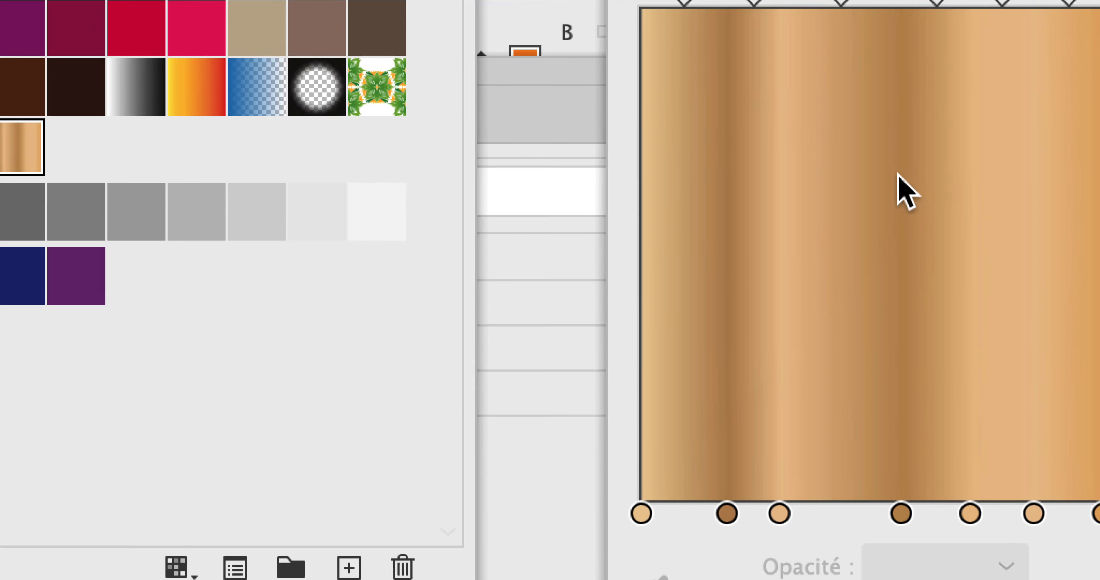
Enlarge and reposition the Gradient panel, and recolour the fifth stop of the chin's gradient with the purple C=50 M=100 J=0 N=0 swatch
{"action": "left_click_drag", "start_coordinate": [883, 78], "coordinate": [465, 93]}
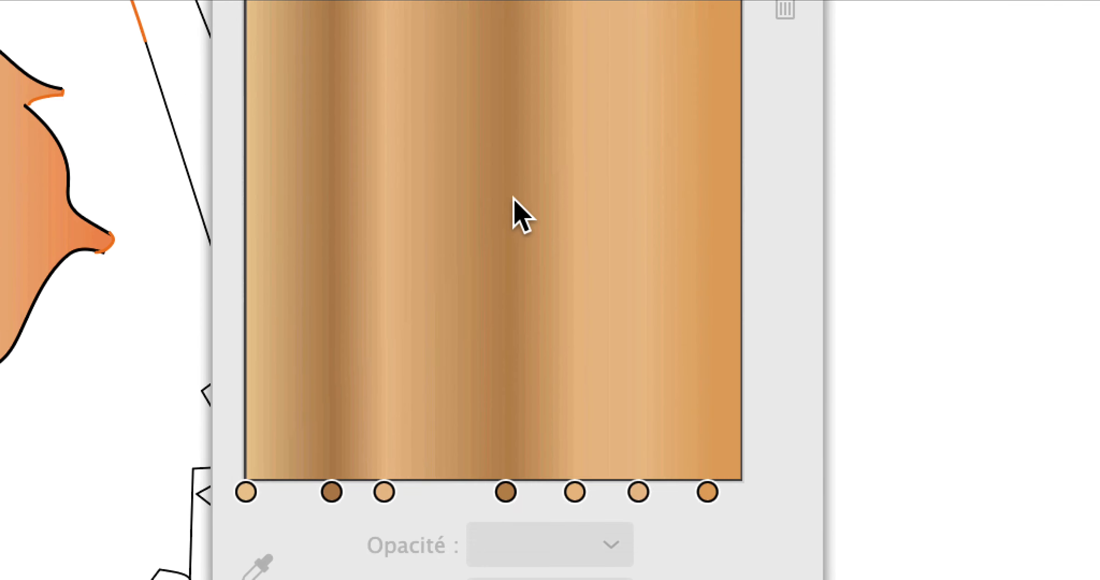
{"action": "left_click_drag", "start_coordinate": [577, 289], "coordinate": [818, 187]}
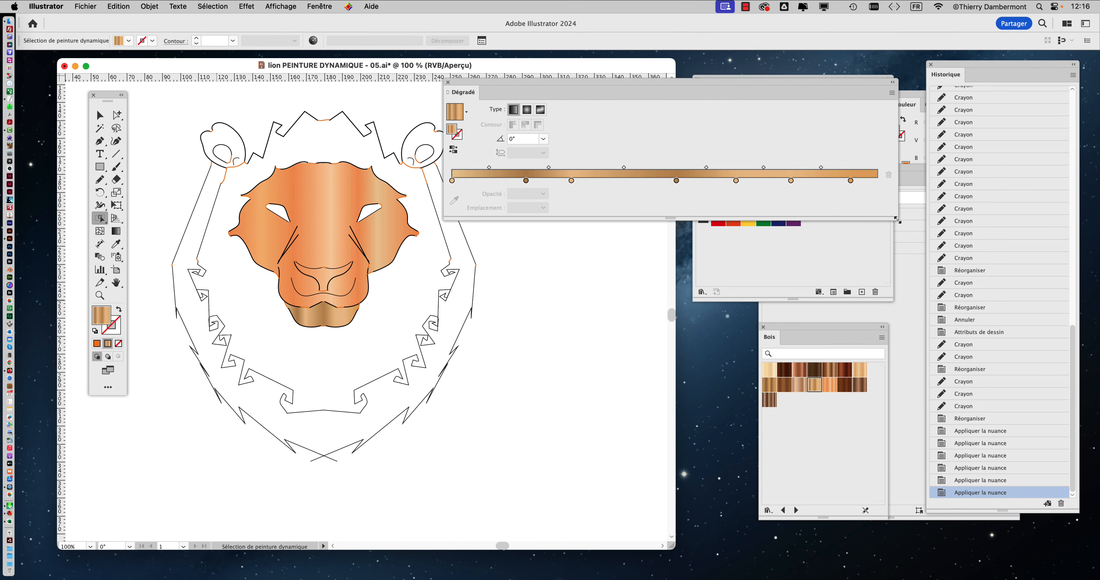
{"action": "left_click_drag", "start_coordinate": [896, 219], "coordinate": [972, 268]}
{"action": "left_click_drag", "start_coordinate": [570, 84], "coordinate": [303, 97]}
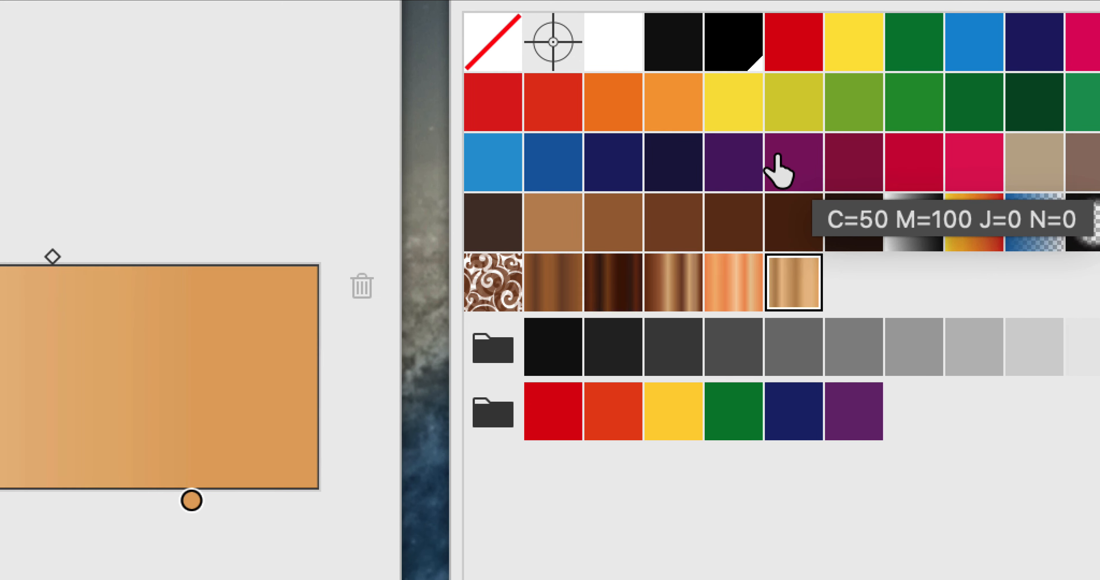
{"action": "left_click_drag", "start_coordinate": [778, 157], "coordinate": [389, 320]}
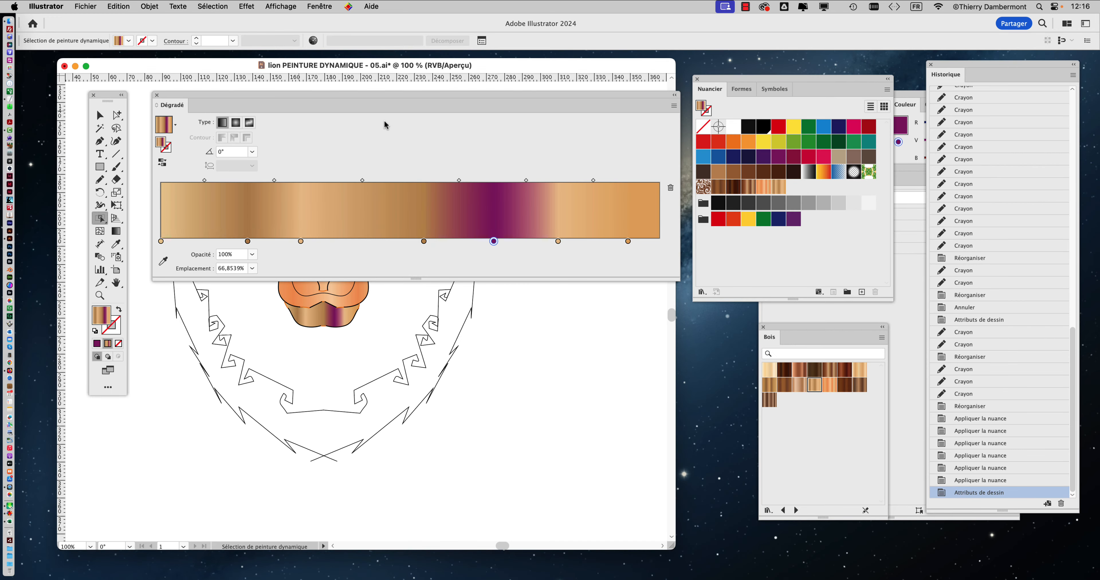
Recolour the face gradient's third stop with a light green swatch and its fifth stop with the green C=75 M=0 J=75 N=0 swatch
{"action": "left_click_drag", "start_coordinate": [382, 92], "coordinate": [591, 299]}
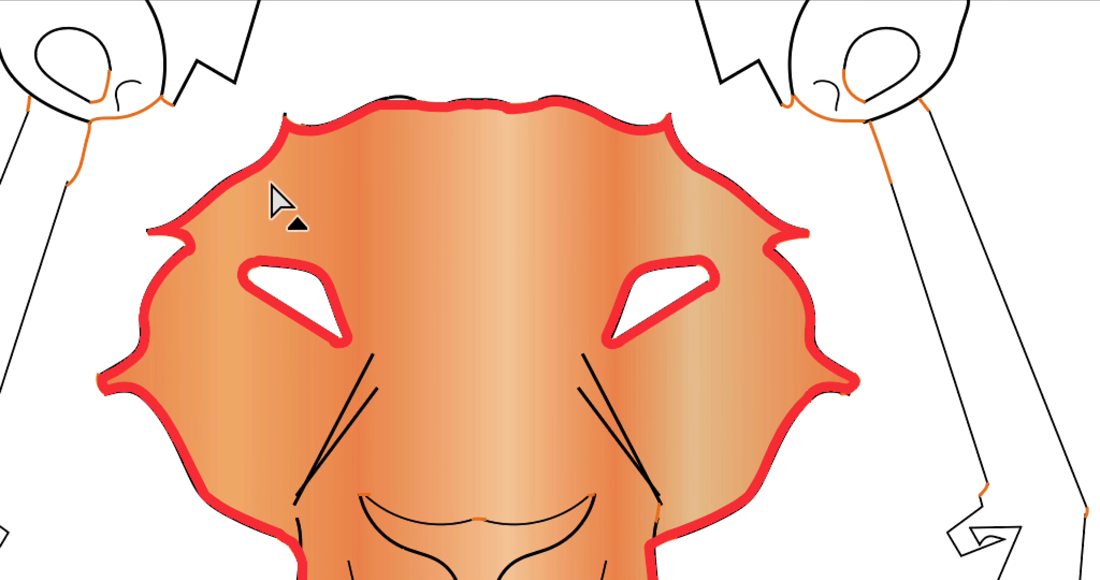
{"action": "left_click", "coordinate": [284, 180]}
{"action": "left_click", "coordinate": [271, 184]}
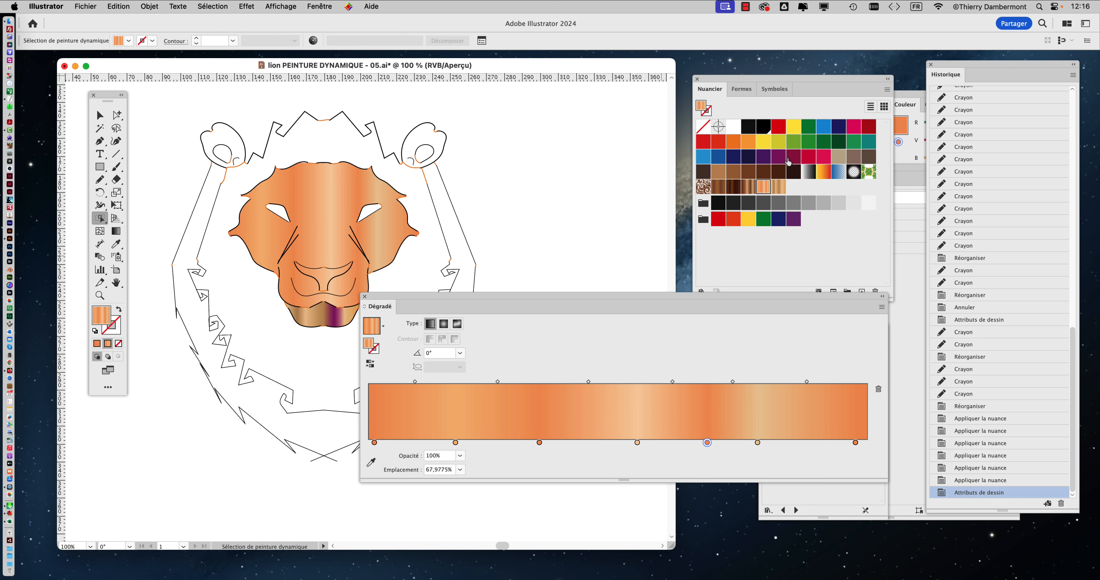
{"action": "left_click_drag", "start_coordinate": [792, 147], "coordinate": [540, 443]}
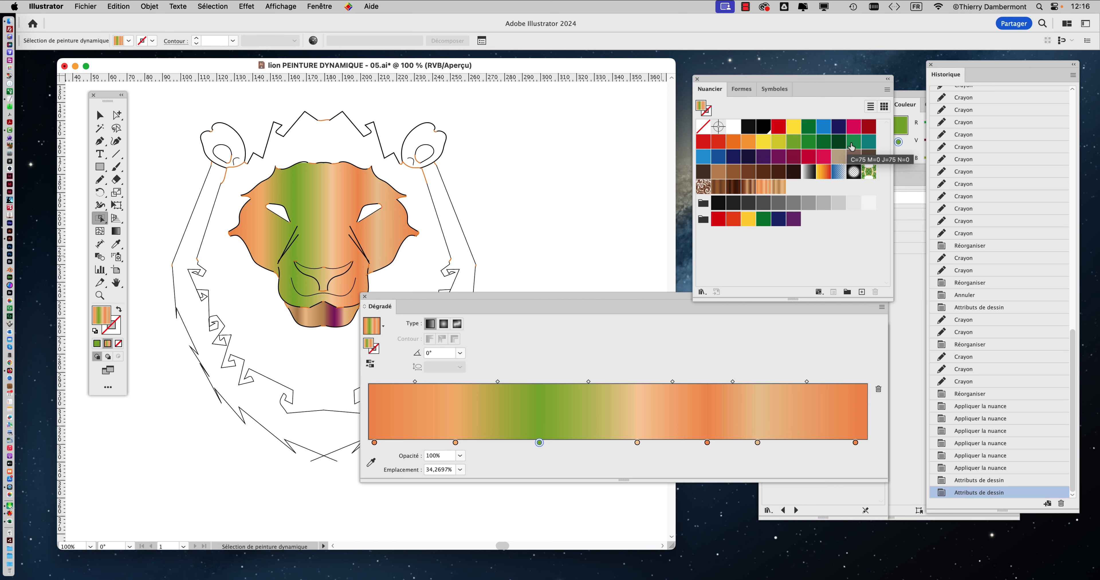
{"action": "left_click_drag", "start_coordinate": [852, 145], "coordinate": [707, 444]}
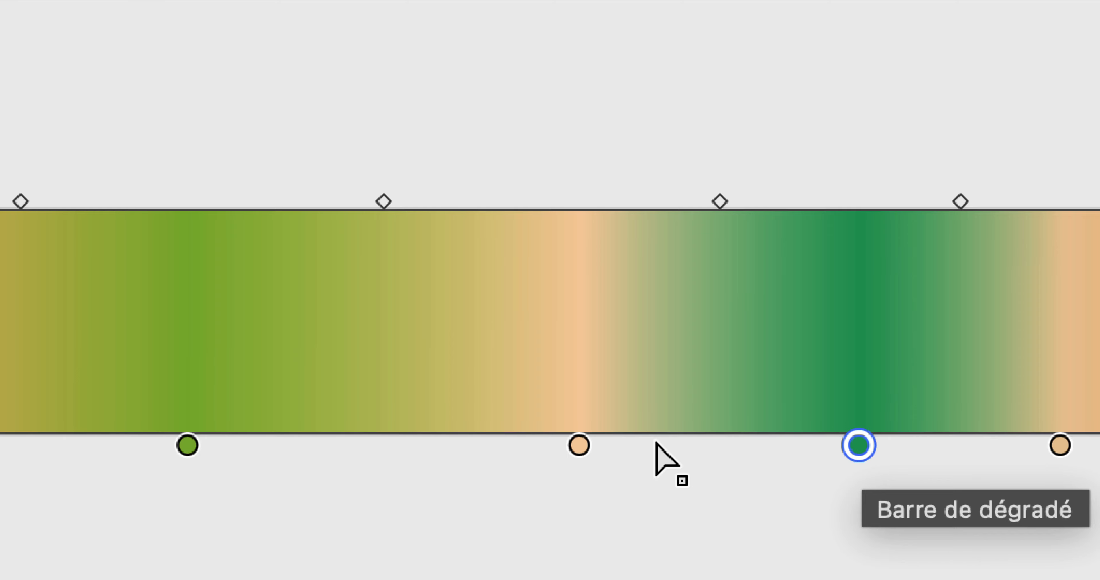
Remove the peach stop between the two green stops and the light orange stop before the light green one from the face gradient
{"action": "left_click", "coordinate": [637, 443]}
{"action": "left_click_drag", "start_coordinate": [638, 443], "coordinate": [644, 504]}
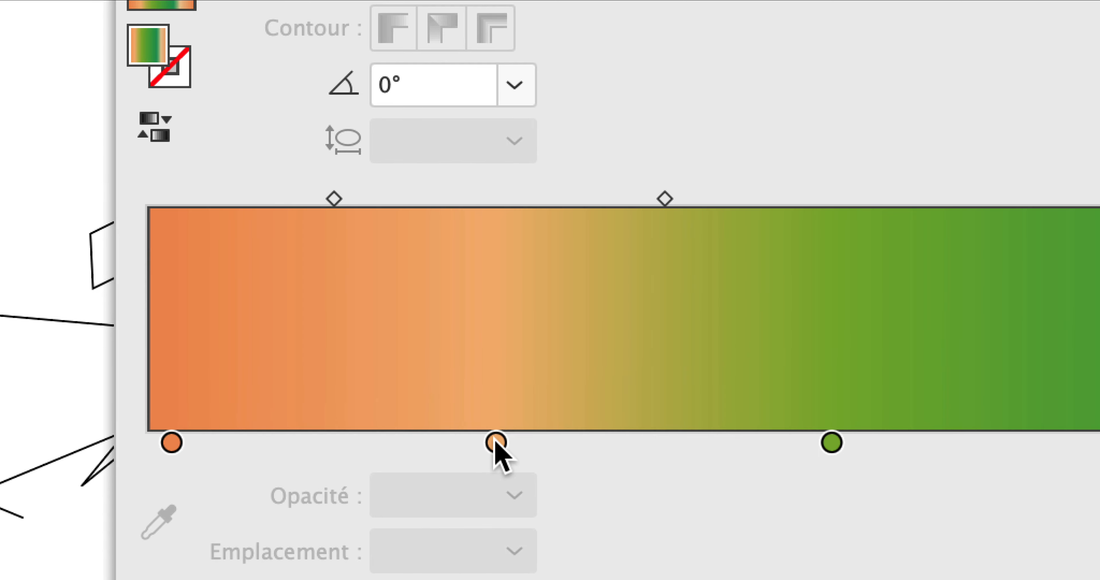
{"action": "left_click_drag", "start_coordinate": [496, 442], "coordinate": [511, 489]}
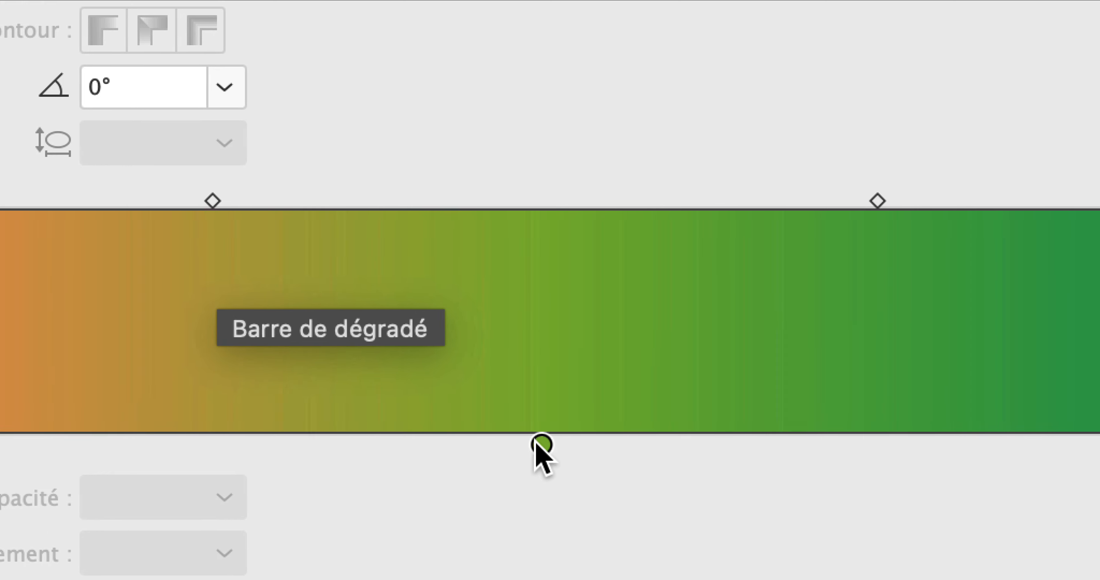
{"action": "left_click", "coordinate": [539, 442]}
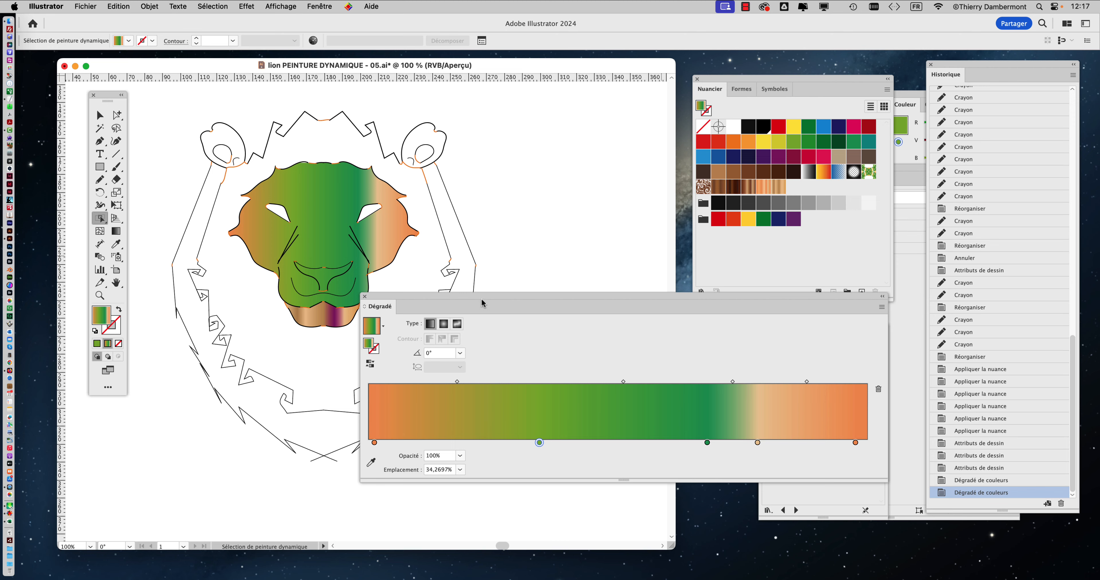
Set the face gradient's angle to 135° and return it to 0°
{"action": "left_click_drag", "start_coordinate": [481, 303], "coordinate": [611, 244]}
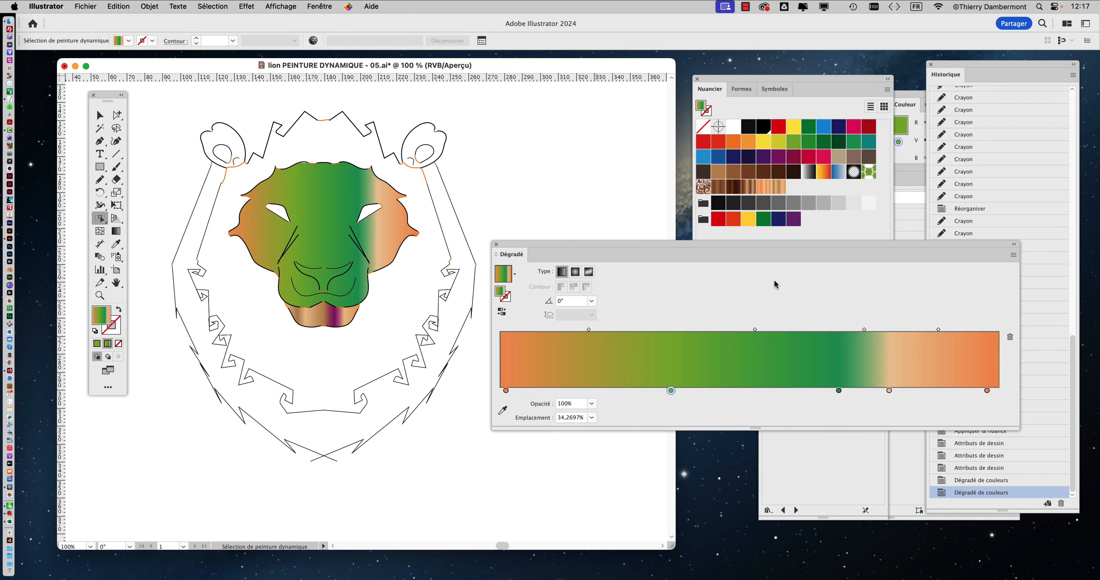
{"action": "mouse_move", "coordinate": [665, 255]}
{"action": "left_mouse_down"}
{"action": "mouse_move", "coordinate": [477, 399]}
{"action": "mouse_move", "coordinate": [245, 400]}
{"action": "mouse_move", "coordinate": [227, 411]}
{"action": "mouse_move", "coordinate": [221, 438]}
{"action": "mouse_move", "coordinate": [285, 304]}
{"action": "mouse_move", "coordinate": [635, 122]}
{"action": "left_mouse_up"}
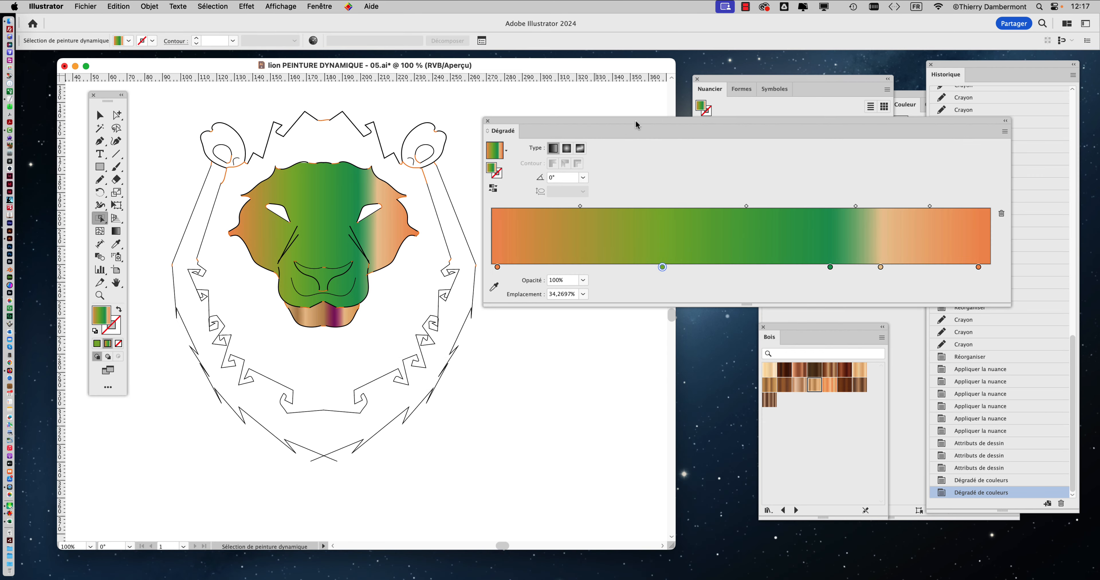
{"action": "left_click", "coordinate": [583, 178]}
{"action": "left_click", "coordinate": [599, 214]}
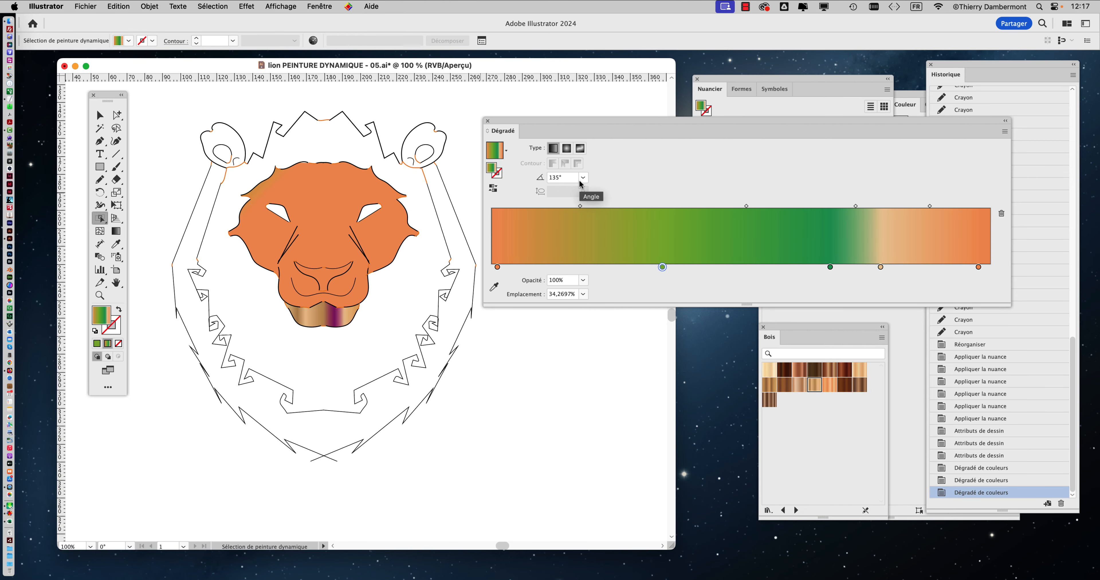
{"action": "left_click", "coordinate": [582, 179]}
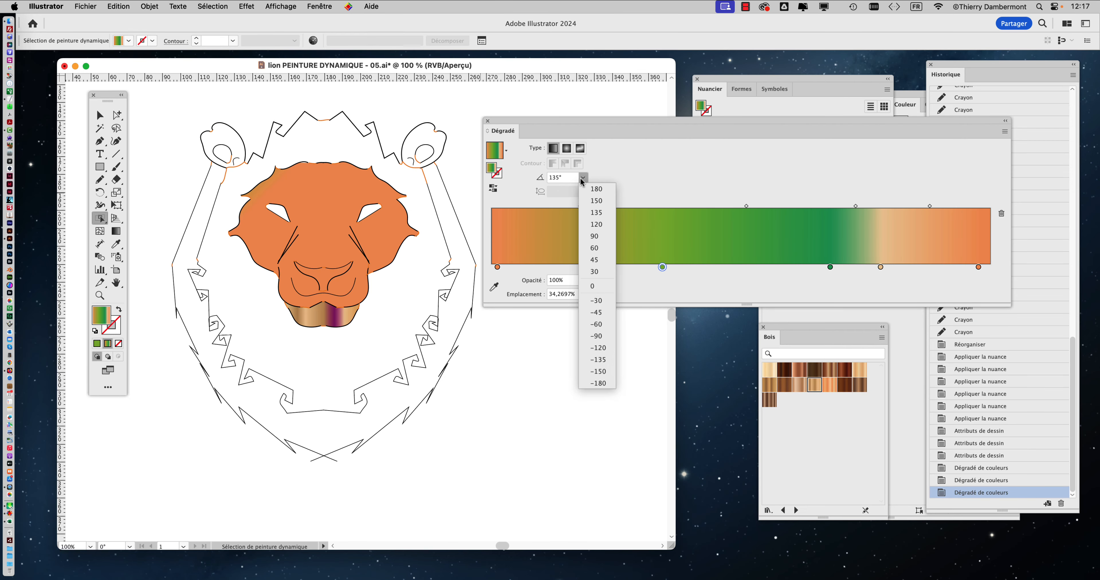
{"action": "left_click", "coordinate": [600, 287]}
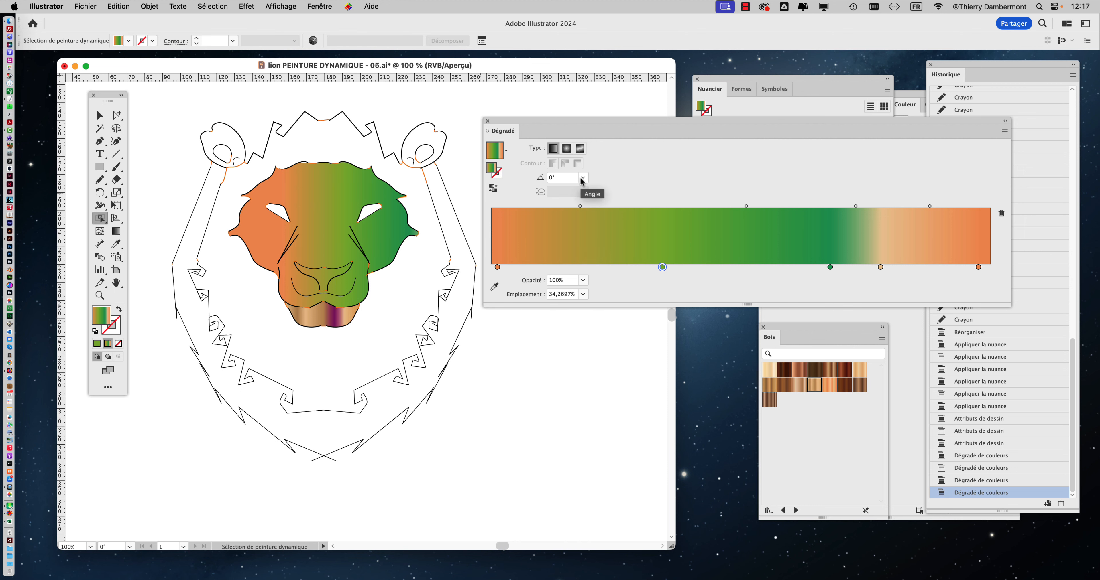
Close the Gradient panel and place the Bois swatch library beside the lion's face
{"action": "left_click_drag", "start_coordinate": [710, 126], "coordinate": [663, 87]}
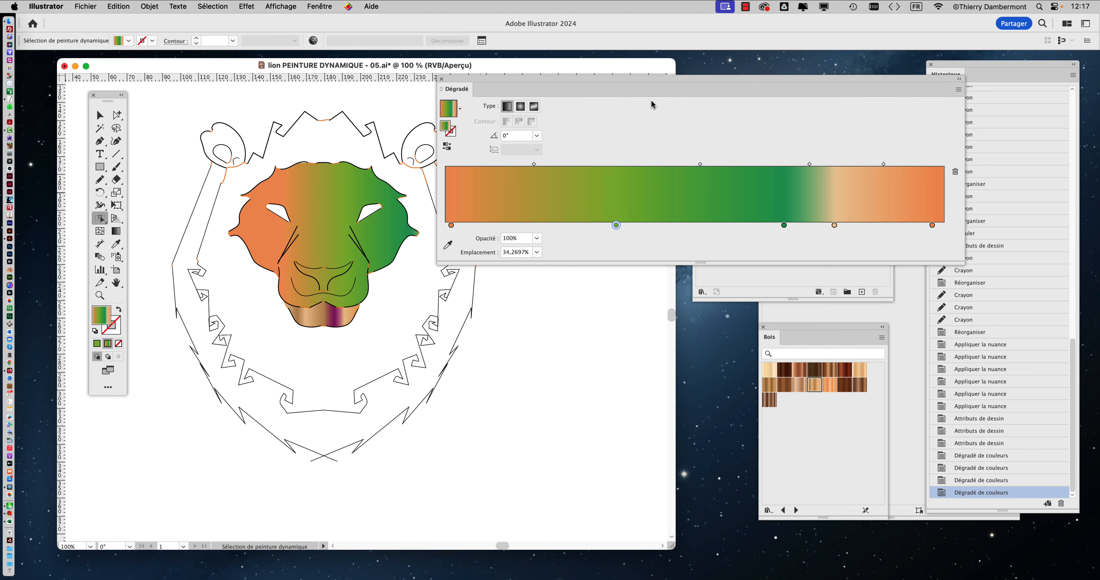
{"action": "left_click", "coordinate": [441, 79]}
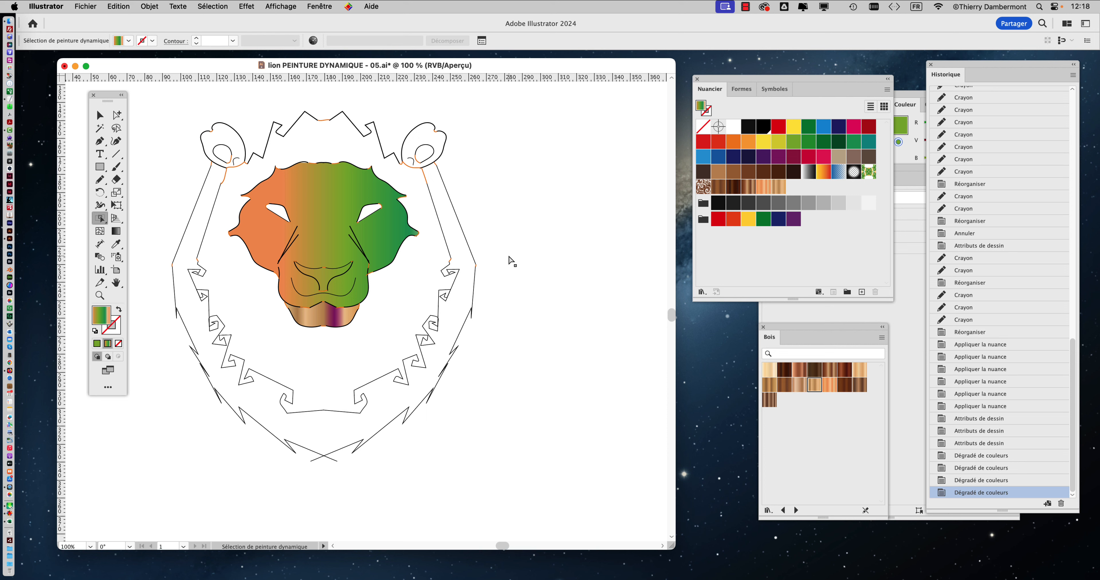
{"action": "left_click_drag", "start_coordinate": [781, 325], "coordinate": [471, 160]}
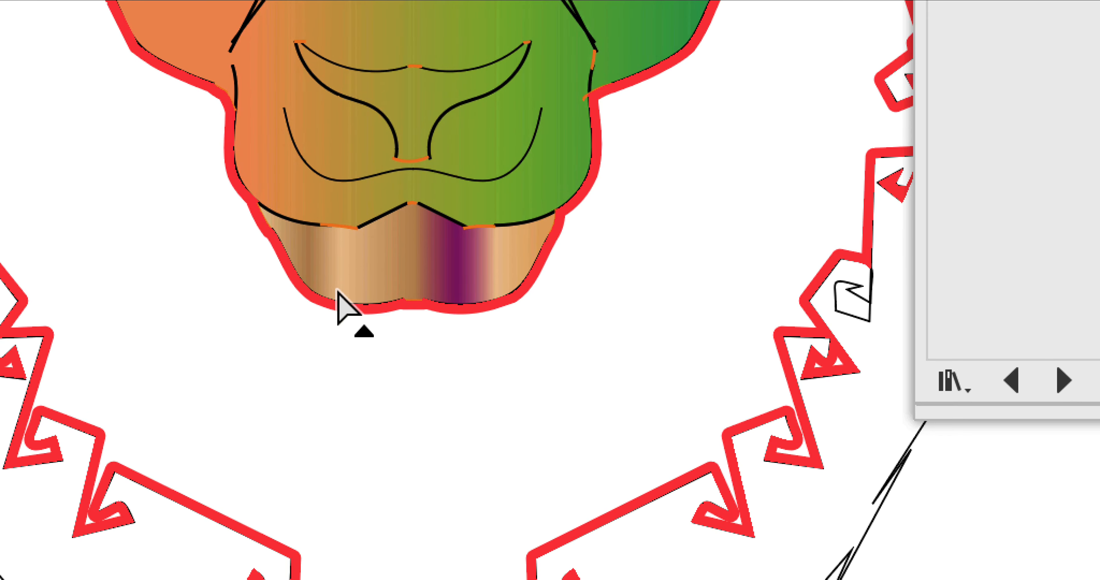
Switch to the Ciel swatch library and fill the lion's chin with its dark purple-to-pink gradient
{"action": "left_click", "coordinate": [355, 275]}
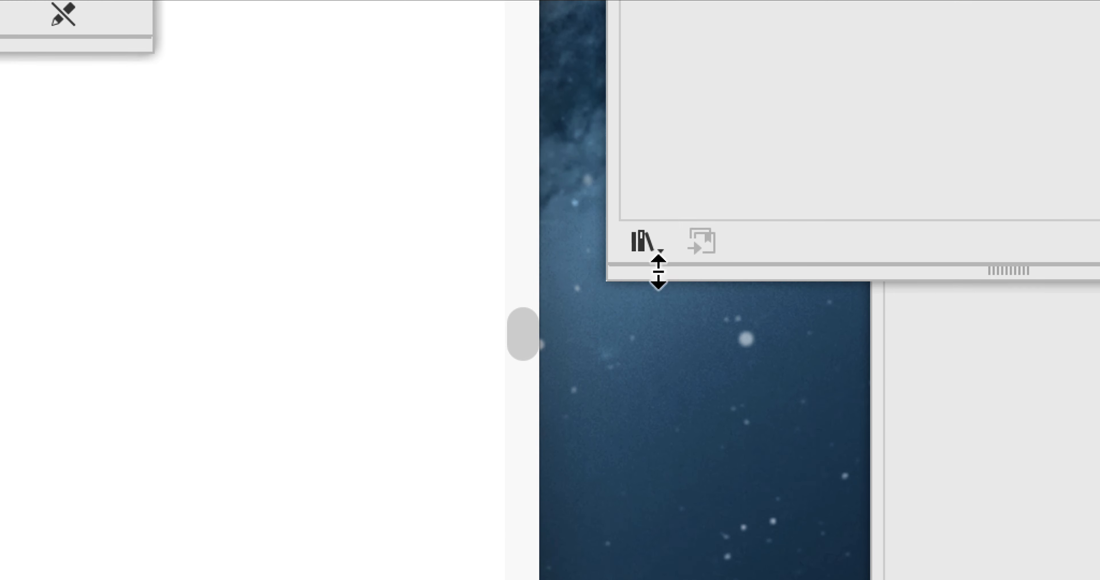
{"action": "left_click", "coordinate": [657, 249]}
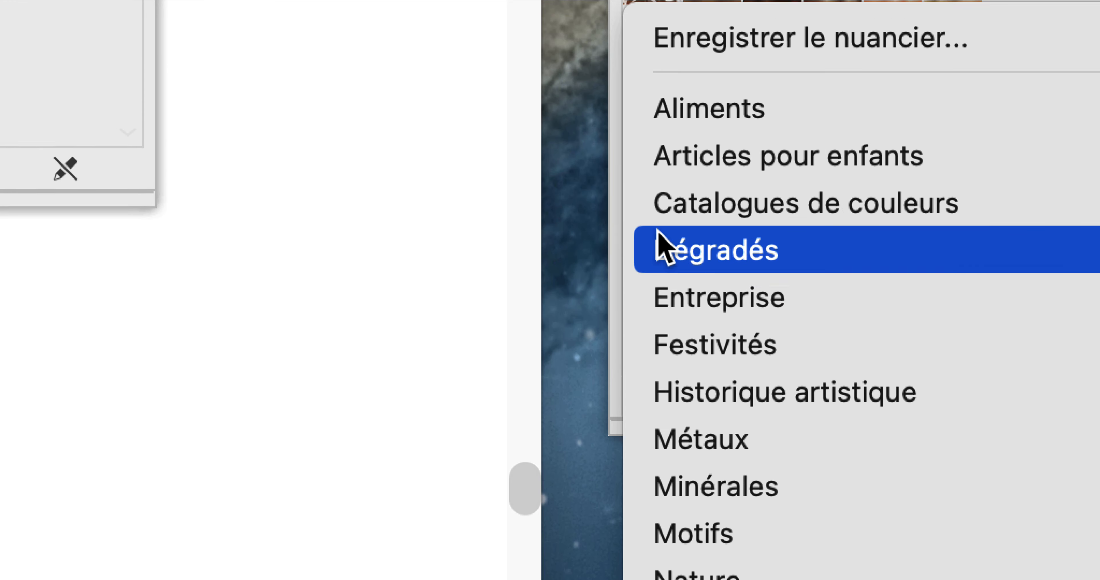
{"action": "mouse_move", "coordinate": [887, 92]}
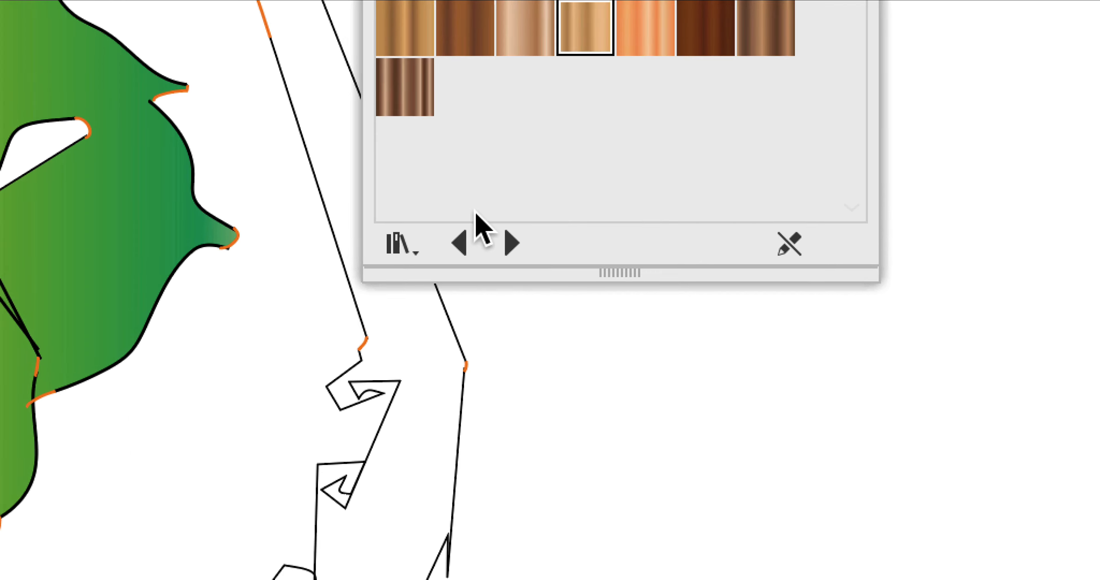
{"action": "left_click", "coordinate": [504, 249]}
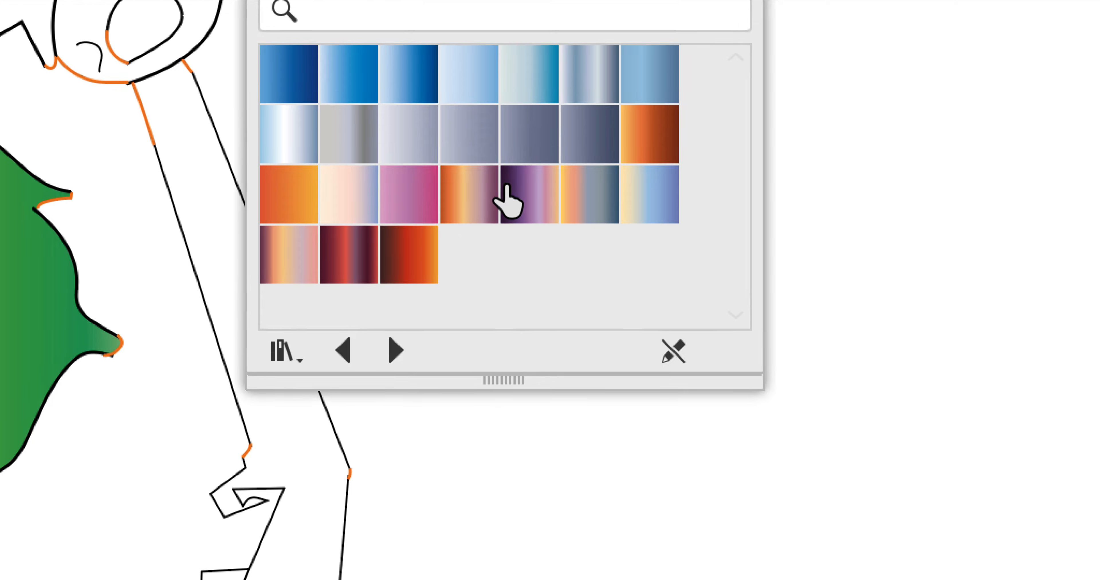
{"action": "left_click", "coordinate": [599, 51]}
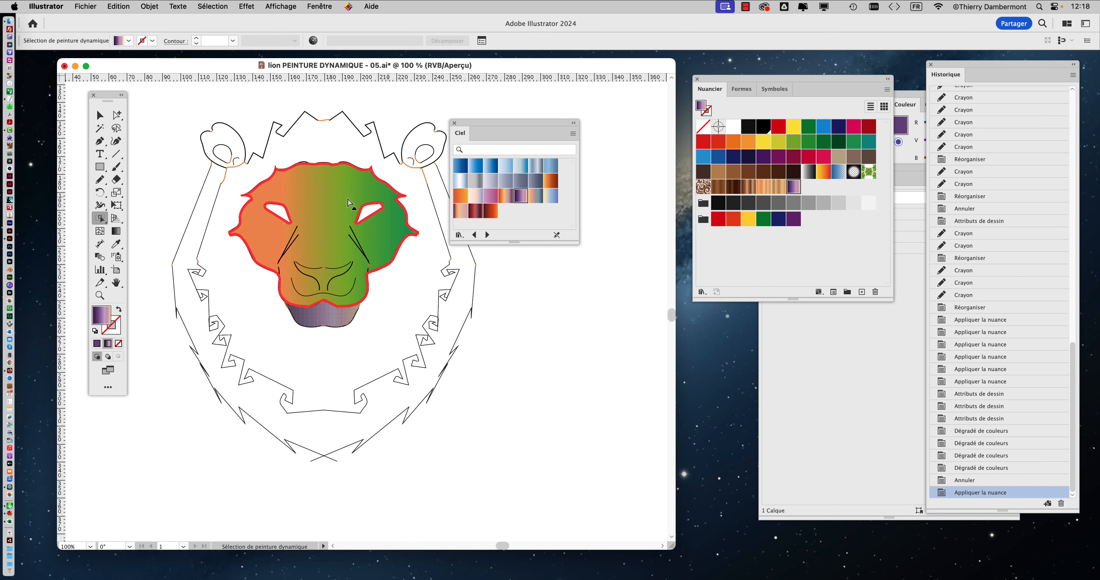
Fill the lion's face with the pink-to-magenta gradient from Ciel and replace it with the yellow-to-blue one
{"action": "left_click", "coordinate": [348, 203]}
{"action": "left_click", "coordinate": [493, 198]}
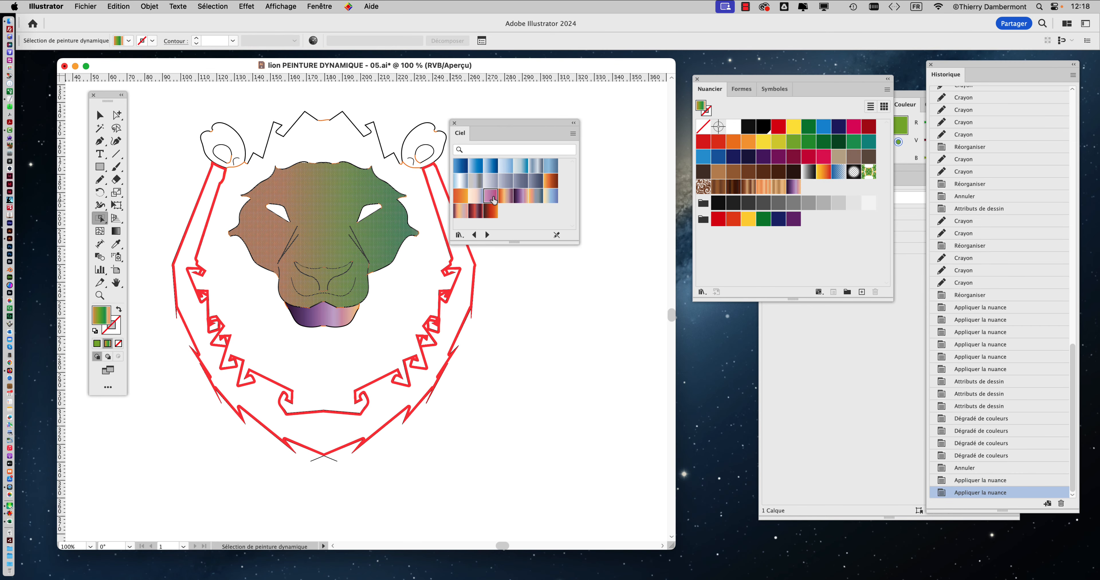
{"action": "left_click", "coordinate": [548, 198]}
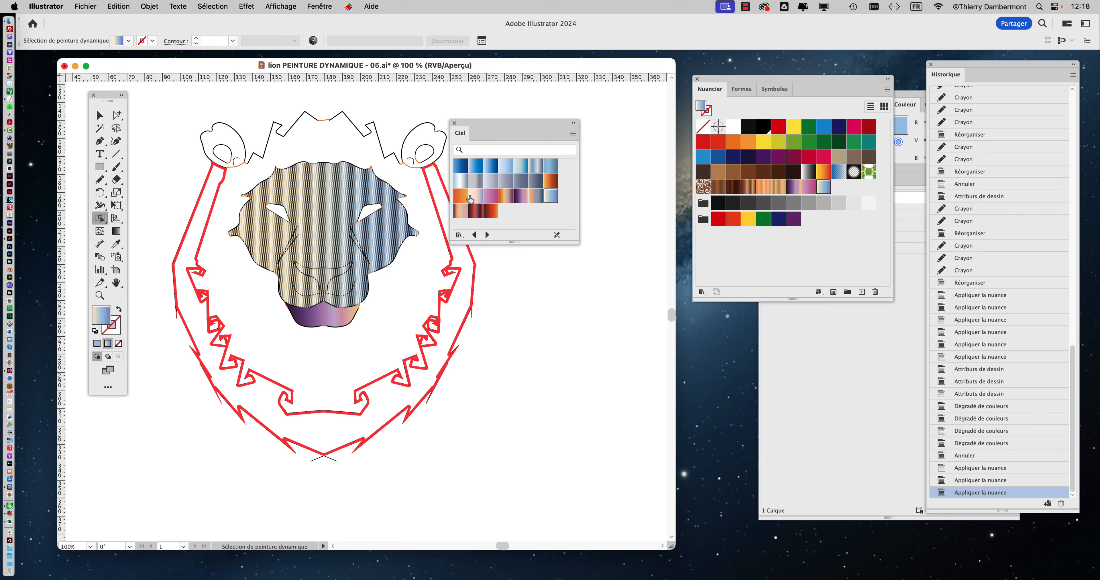
{"action": "left_click", "coordinate": [424, 115]}
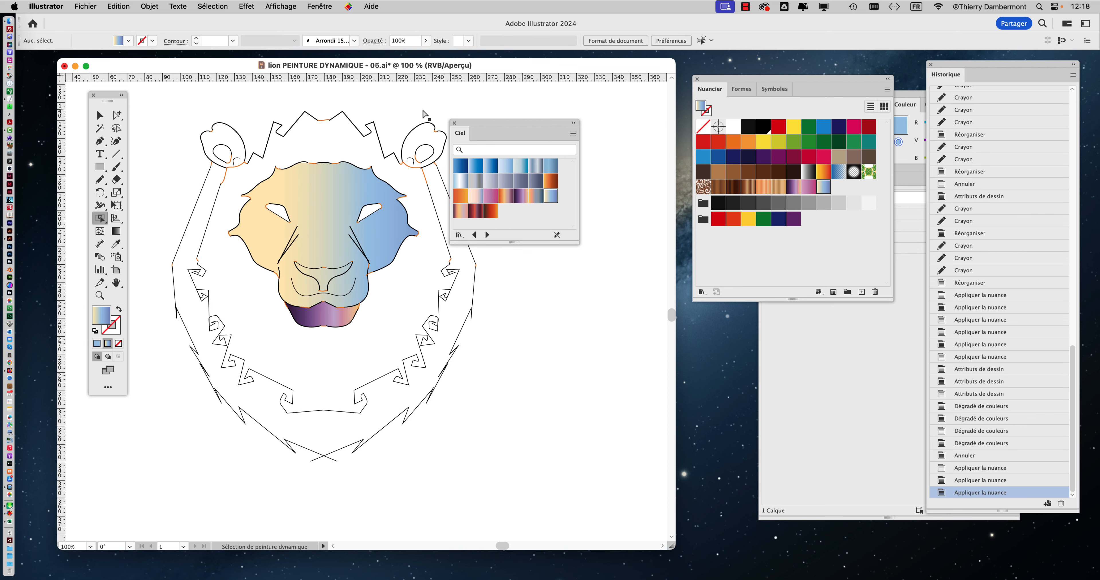
Fill the lion's chin with the pale pink-to-blue gradient from the Ciel library and deselect it
{"action": "left_click_drag", "start_coordinate": [486, 117], "coordinate": [560, 127]}
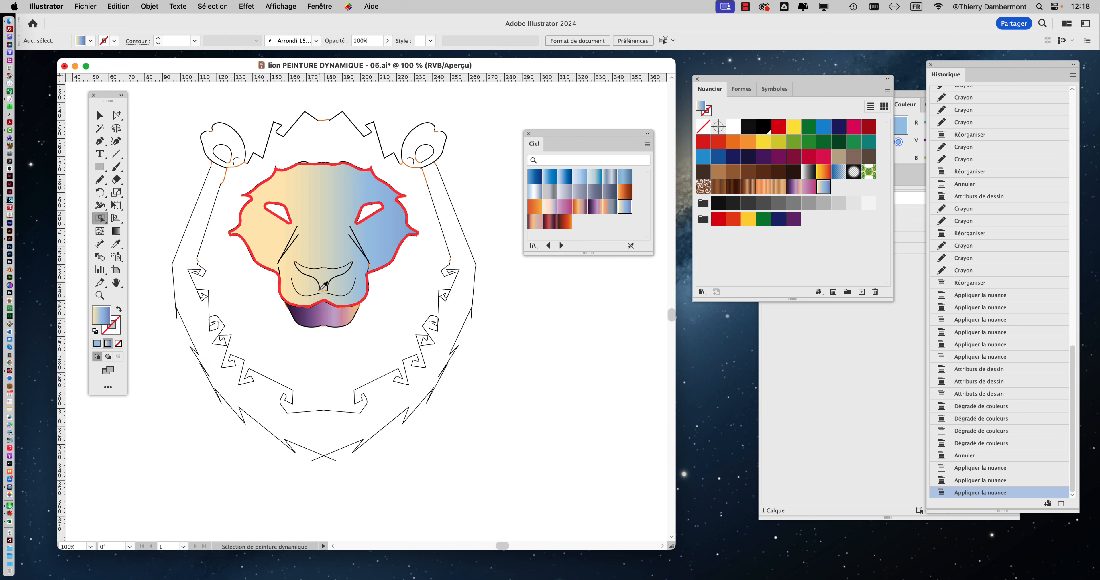
{"action": "scroll", "coordinate": [323, 287], "scroll_direction": "up", "scroll_amount": 1}
{"action": "left_click_drag", "start_coordinate": [564, 137], "coordinate": [581, 127]}
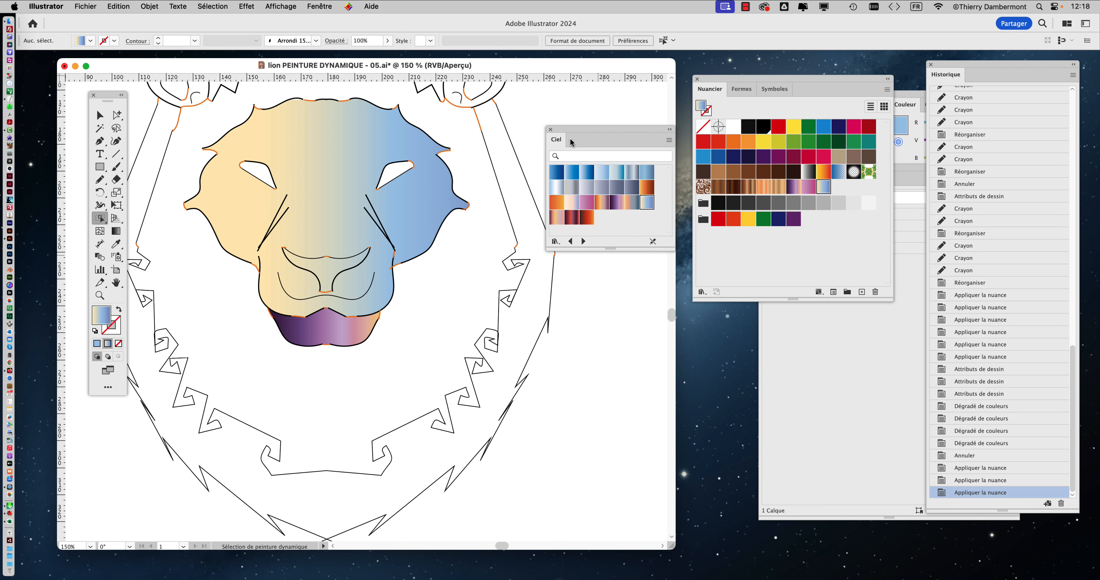
{"action": "left_click", "coordinate": [352, 328]}
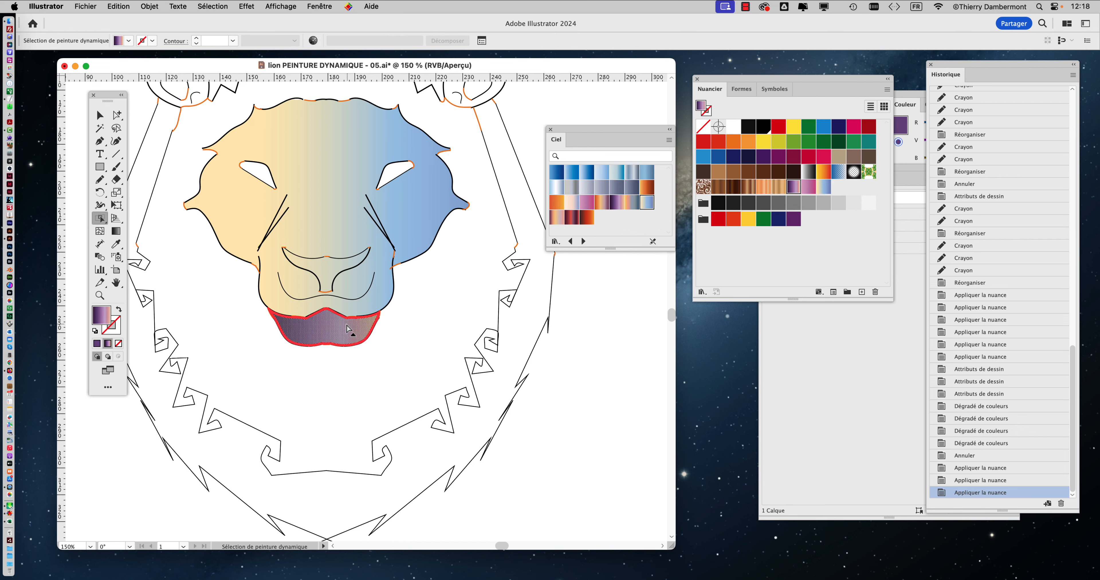
{"action": "left_click", "coordinate": [571, 202]}
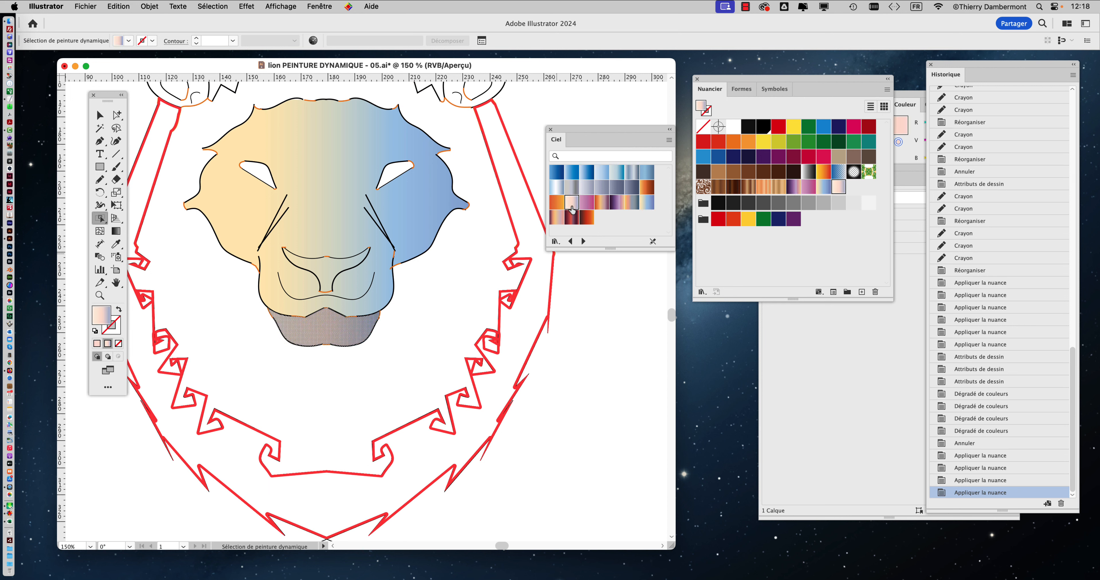
{"action": "left_click", "coordinate": [596, 343]}
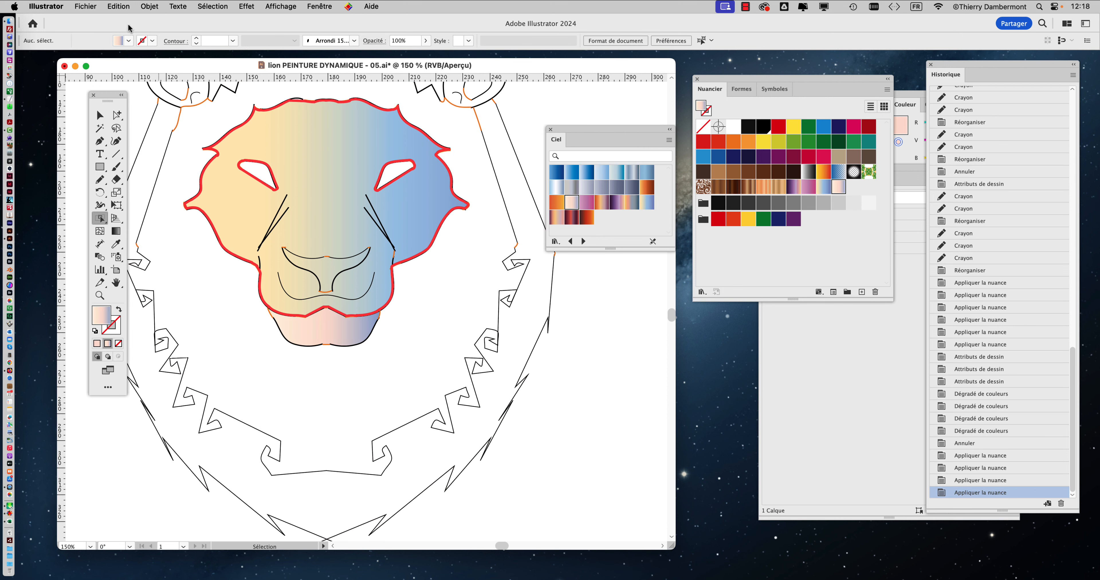
Save the drawing as a new Illustrator file named "lion PEINTURE DYNAMIQUE - 06.ai" with the offered save options
{"action": "left_click", "coordinate": [87, 6]}
{"action": "left_click", "coordinate": [107, 125]}
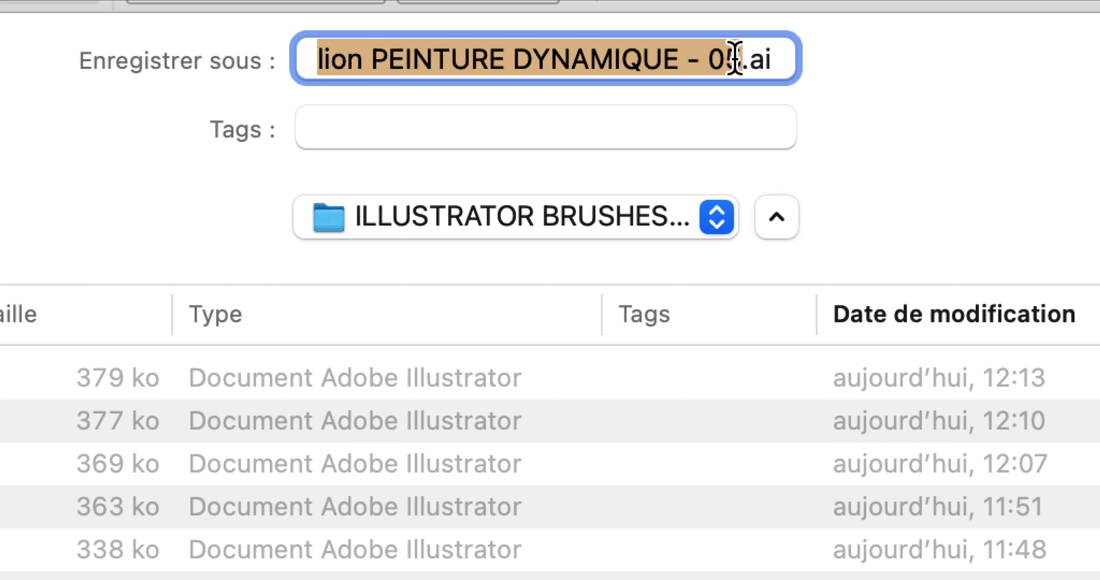
{"action": "left_click", "coordinate": [735, 58]}
{"action": "left_click_drag", "start_coordinate": [735, 59], "coordinate": [731, 58]}
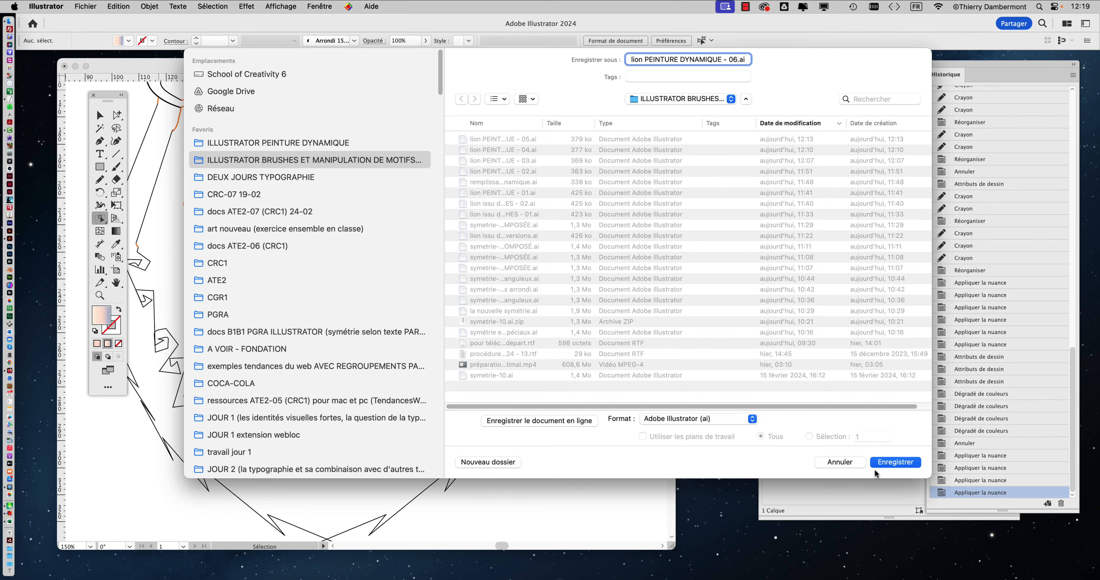
{"action": "left_click", "coordinate": [884, 462]}
{"action": "left_click", "coordinate": [999, 417]}
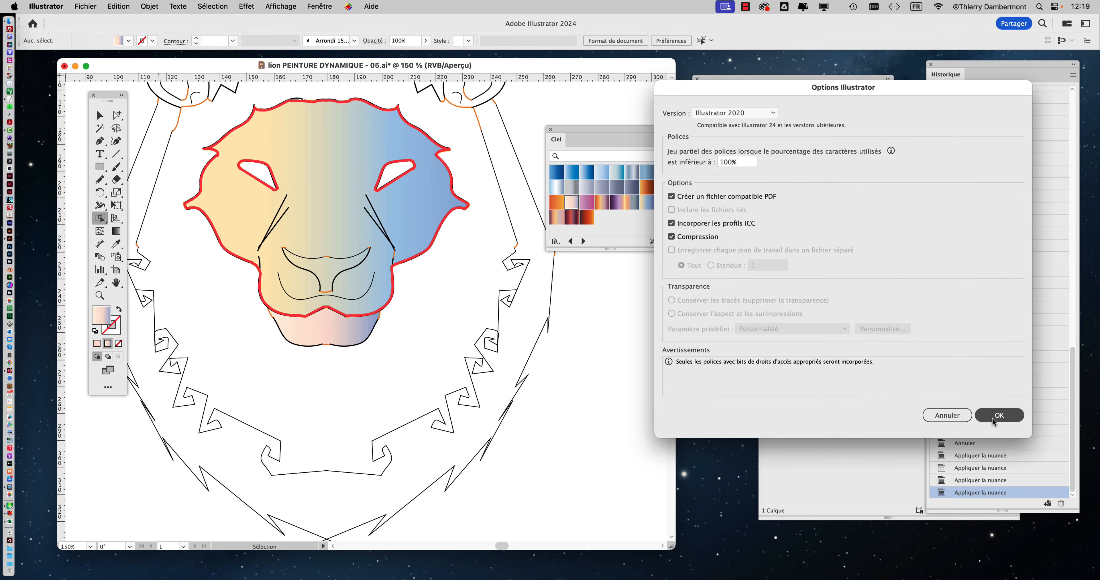
Select the unfilled live paint area between the lion's face and the inner edge of the mane
{"action": "left_click", "coordinate": [424, 321]}
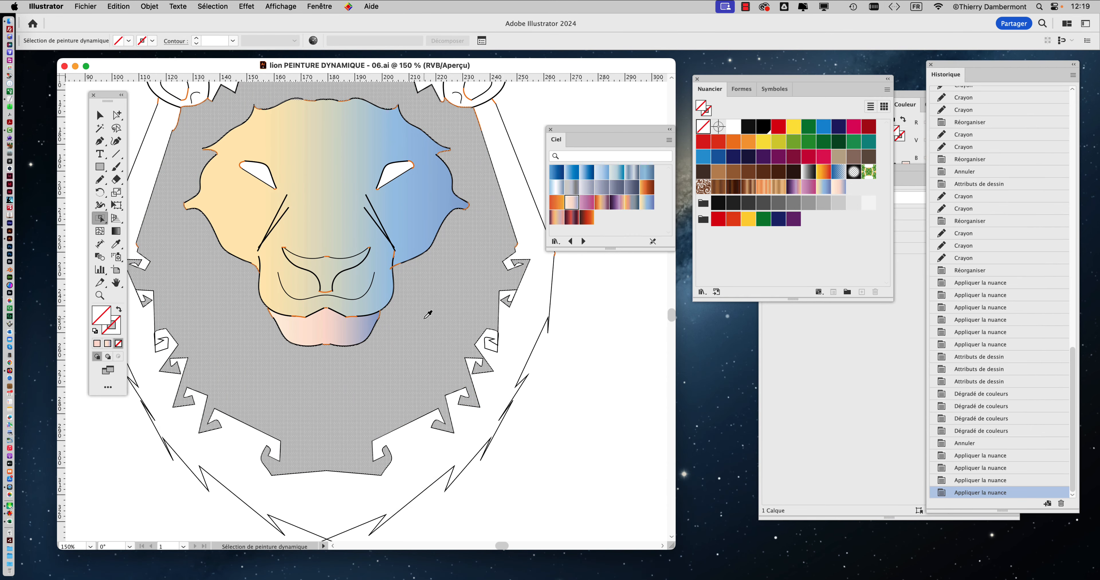